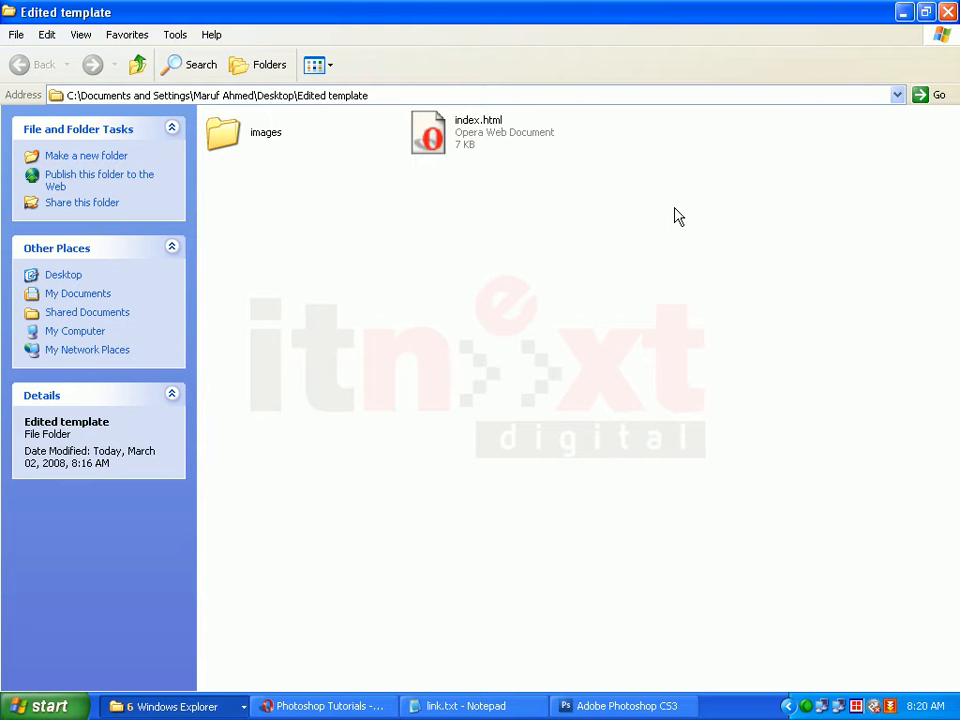
# Step: Open index.html from the Edited template folder in Dreamweaver MX 2004
pyautogui.click(503, 135)
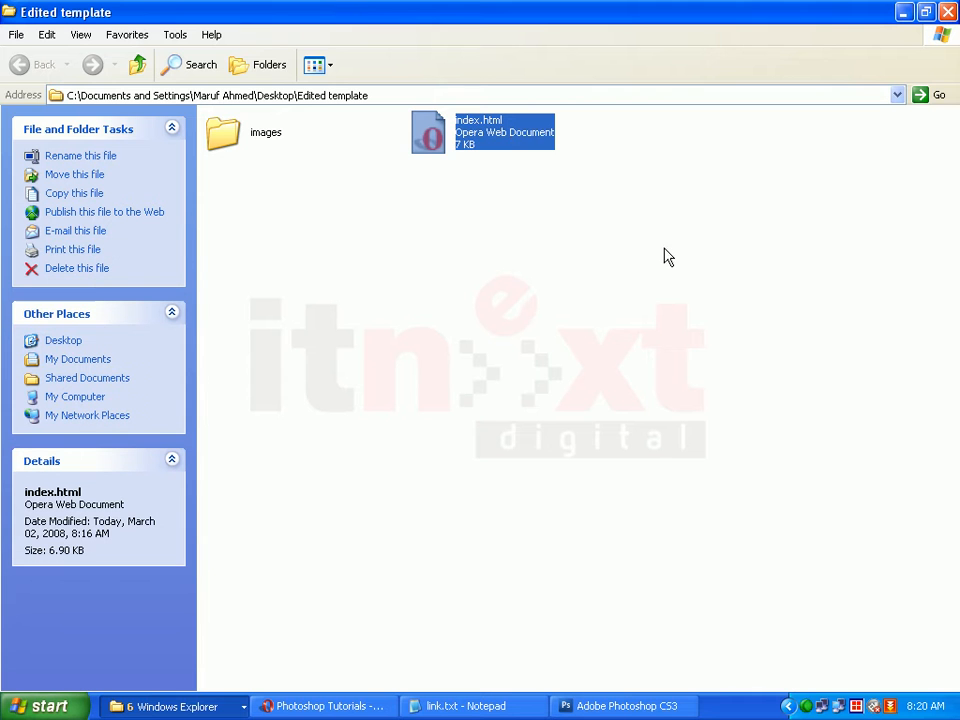
pyautogui.rightClick(514, 134)
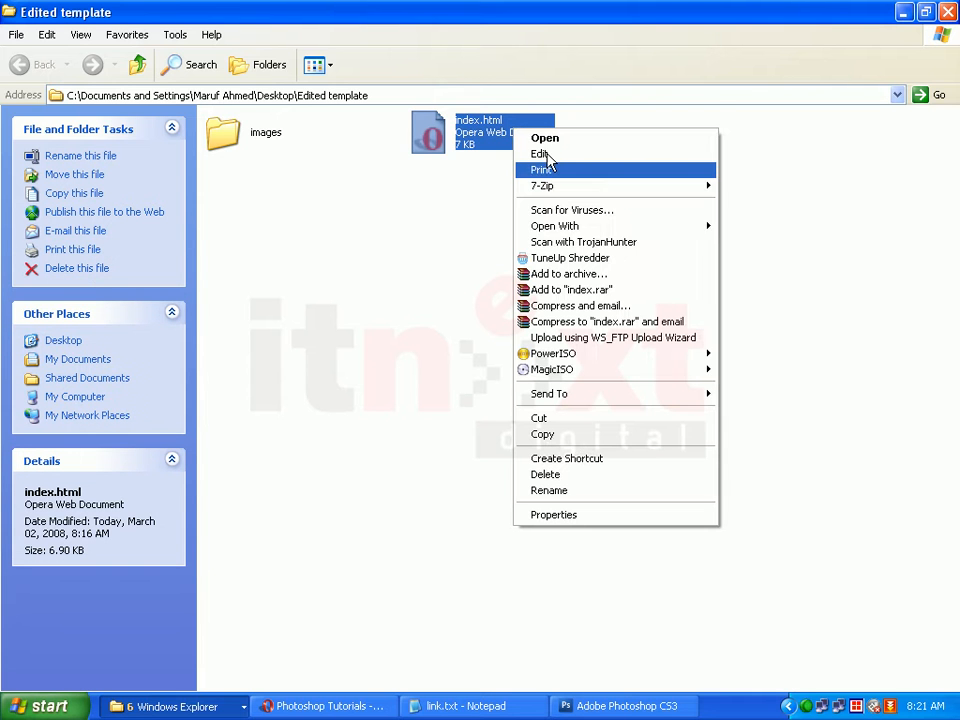
pyautogui.moveTo(628, 228)
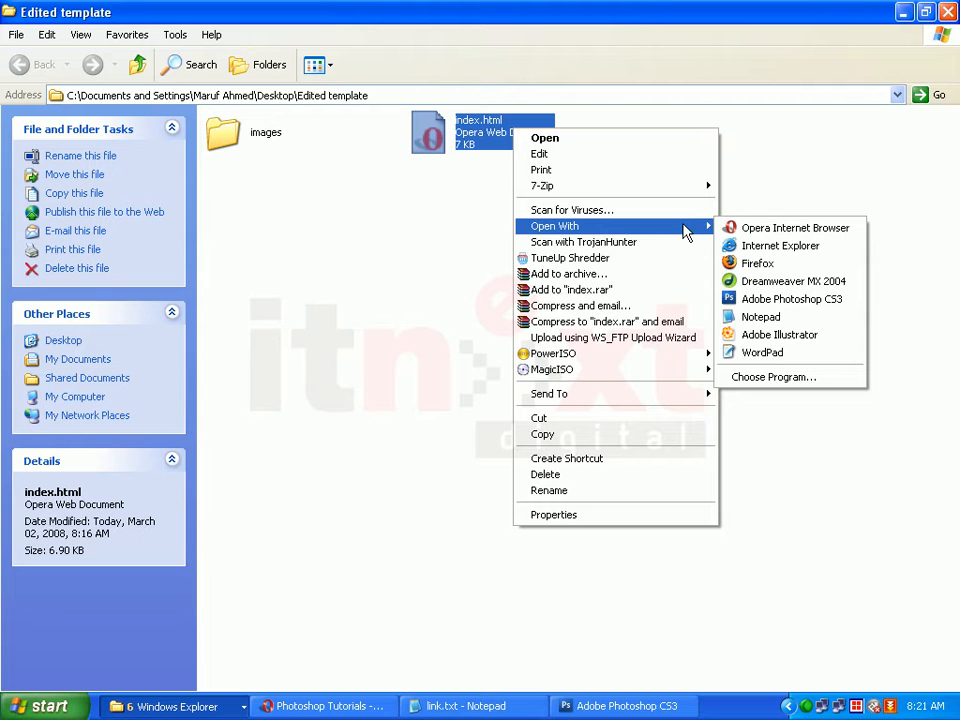
pyautogui.click(791, 284)
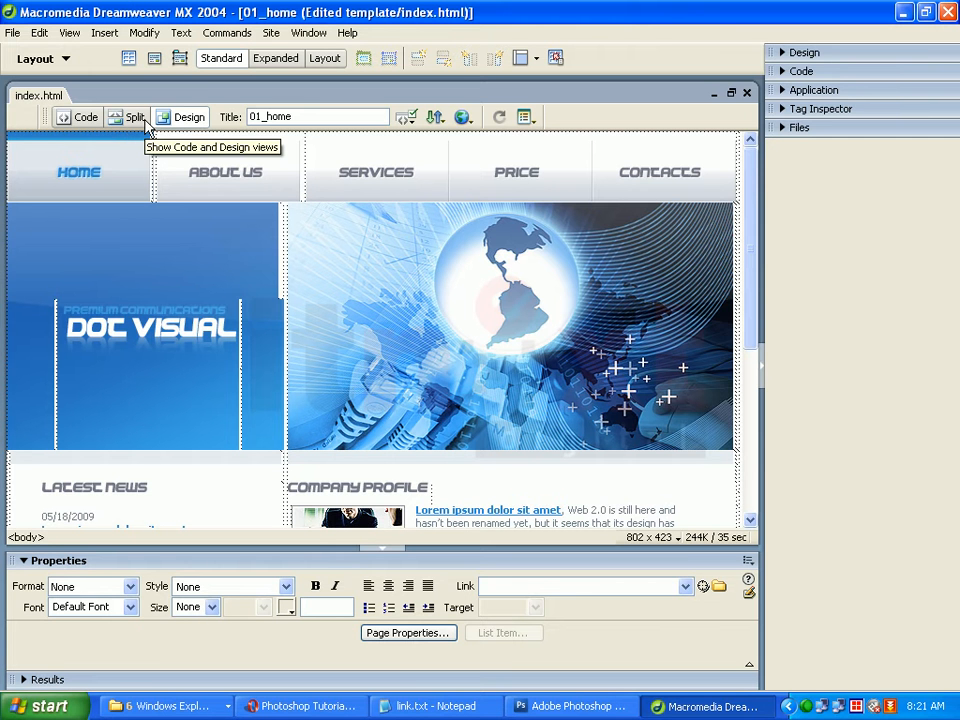
# Step: Compare the page in code, design and split views, and return to design view
pyautogui.click(80, 121)
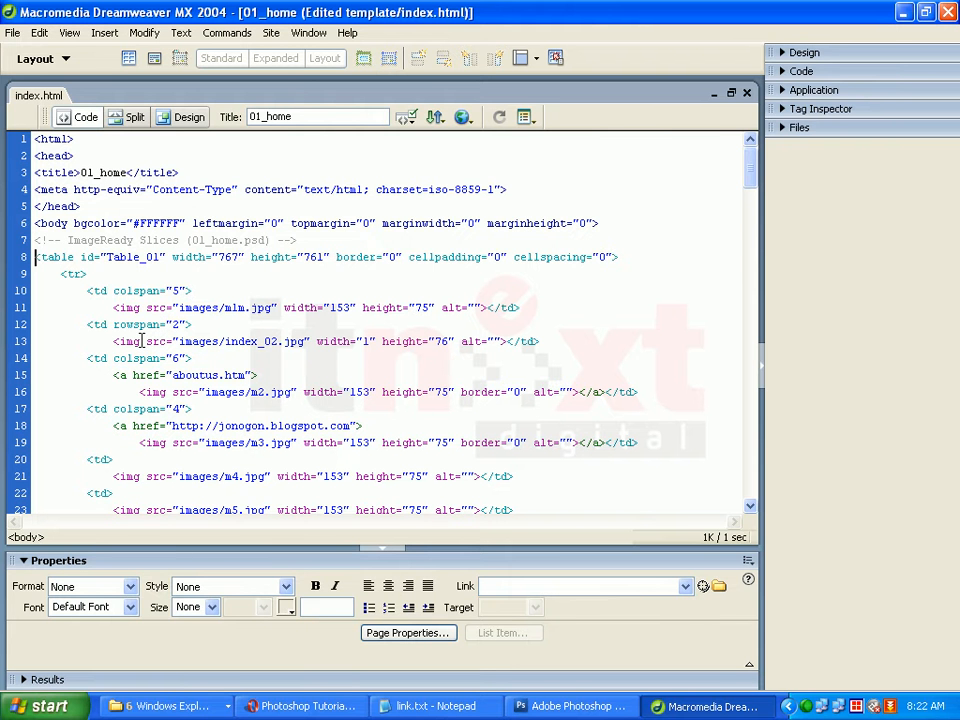
pyautogui.click(183, 120)
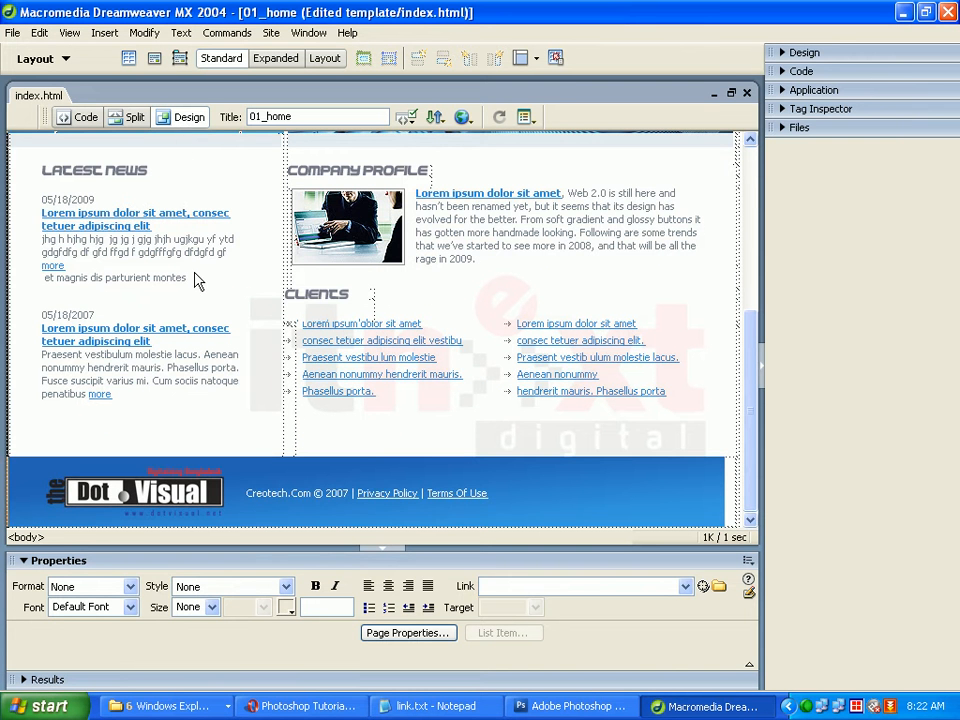
pyautogui.scroll(5, 197, 279)
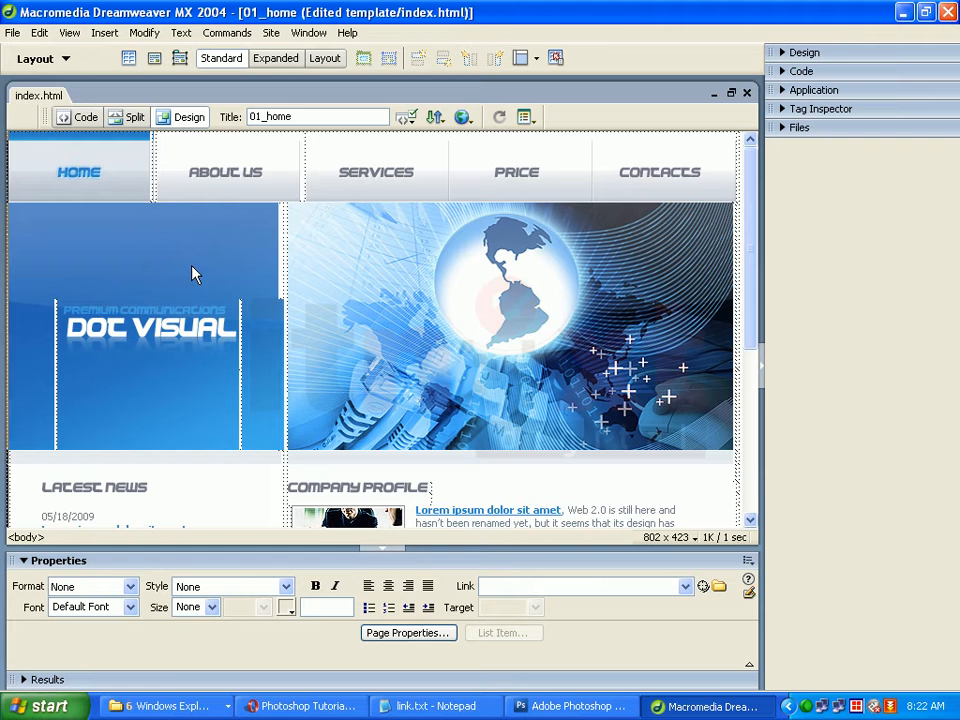
pyautogui.click(131, 118)
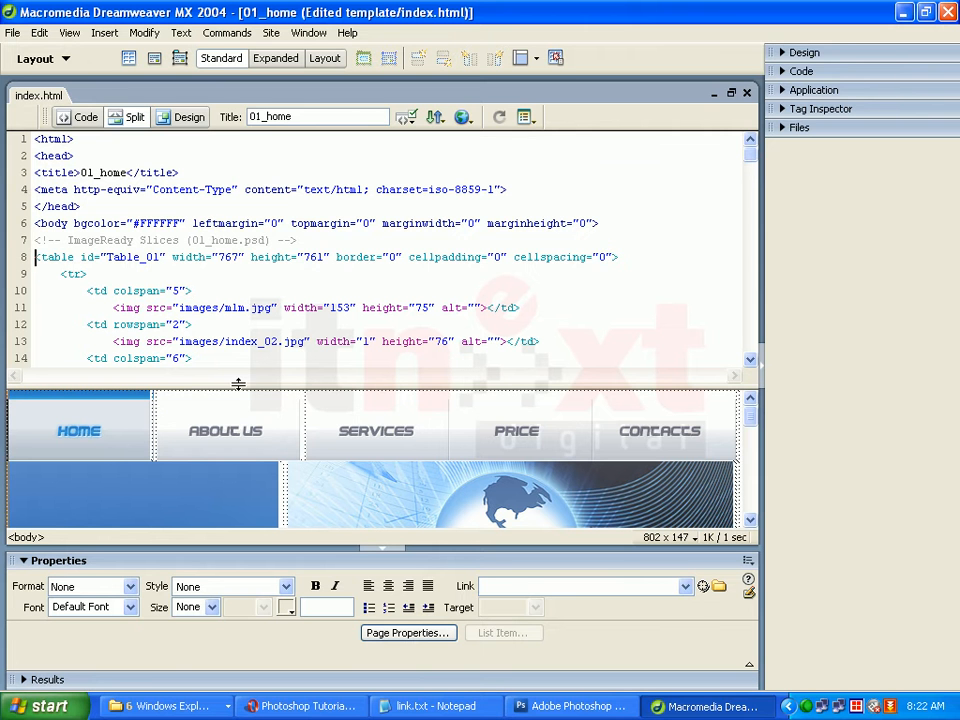
pyautogui.click(197, 120)
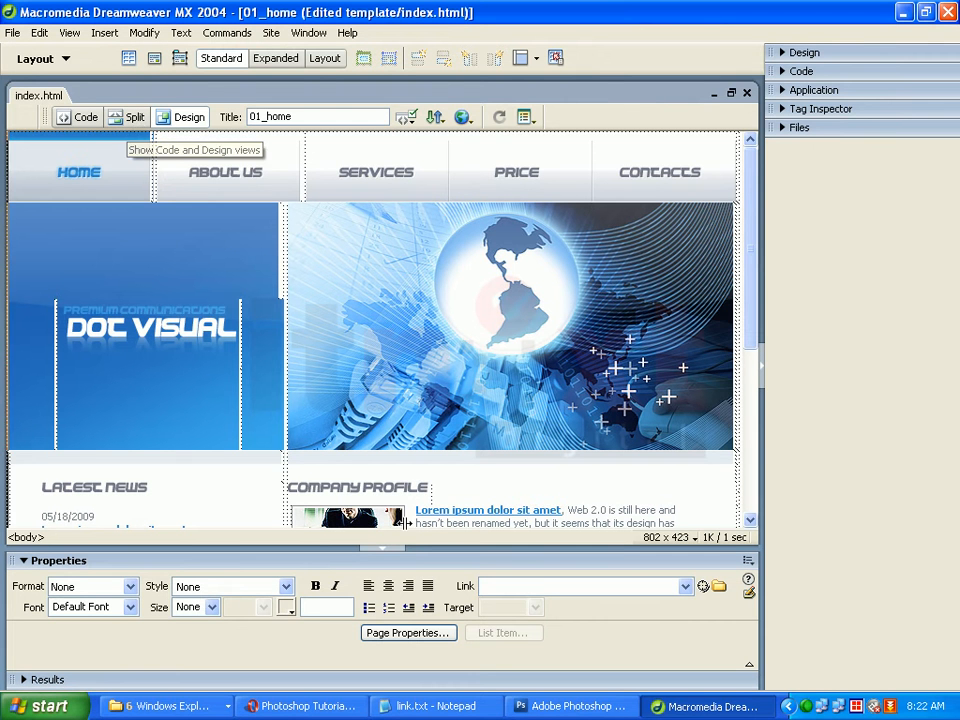
pyautogui.rightClick(805, 708)
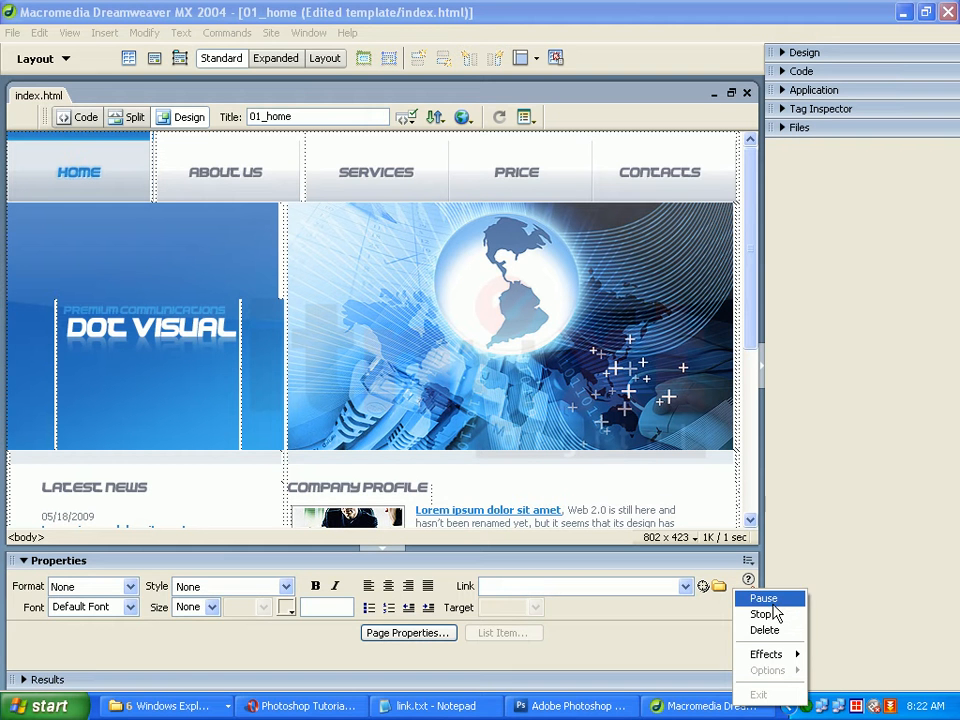
pyautogui.click(768, 599)
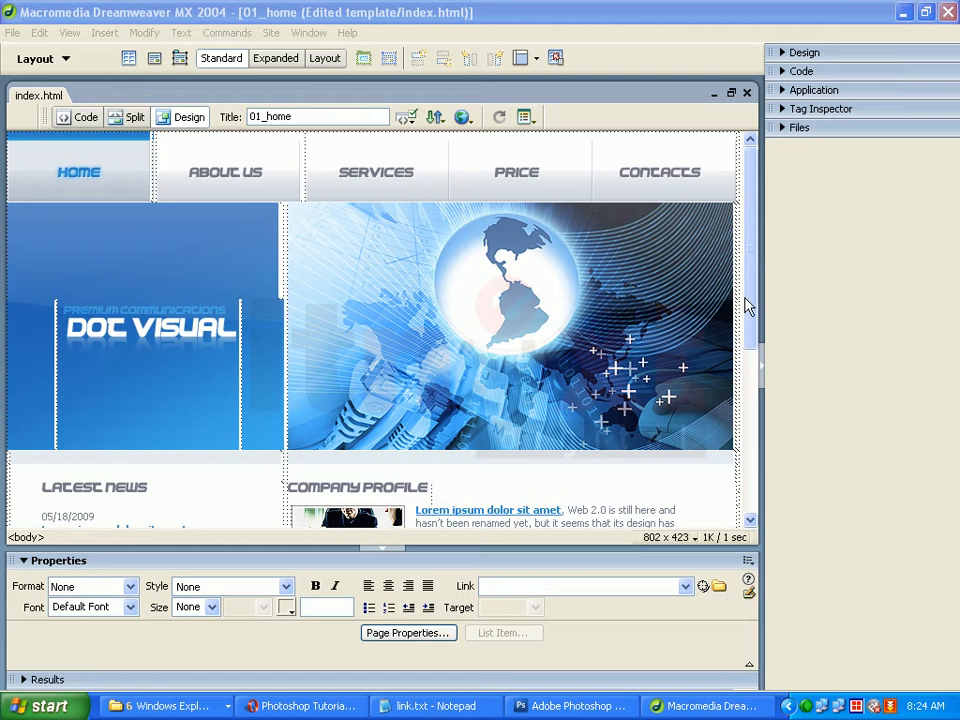
pyautogui.moveTo(752, 274); pyautogui.dragTo(726, 262)
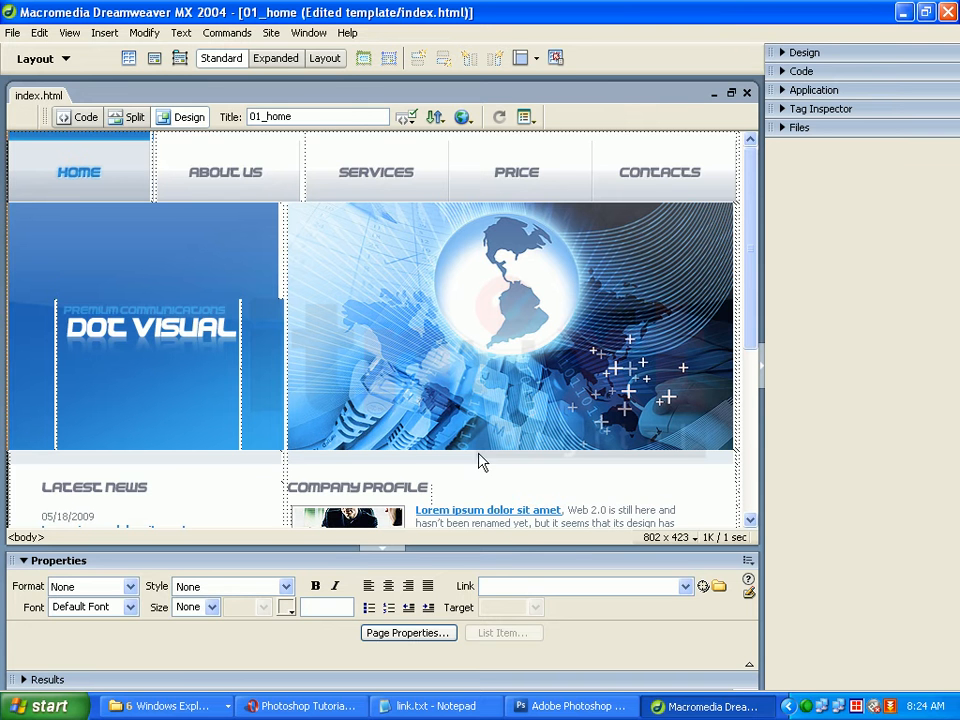
pyautogui.click(408, 634)
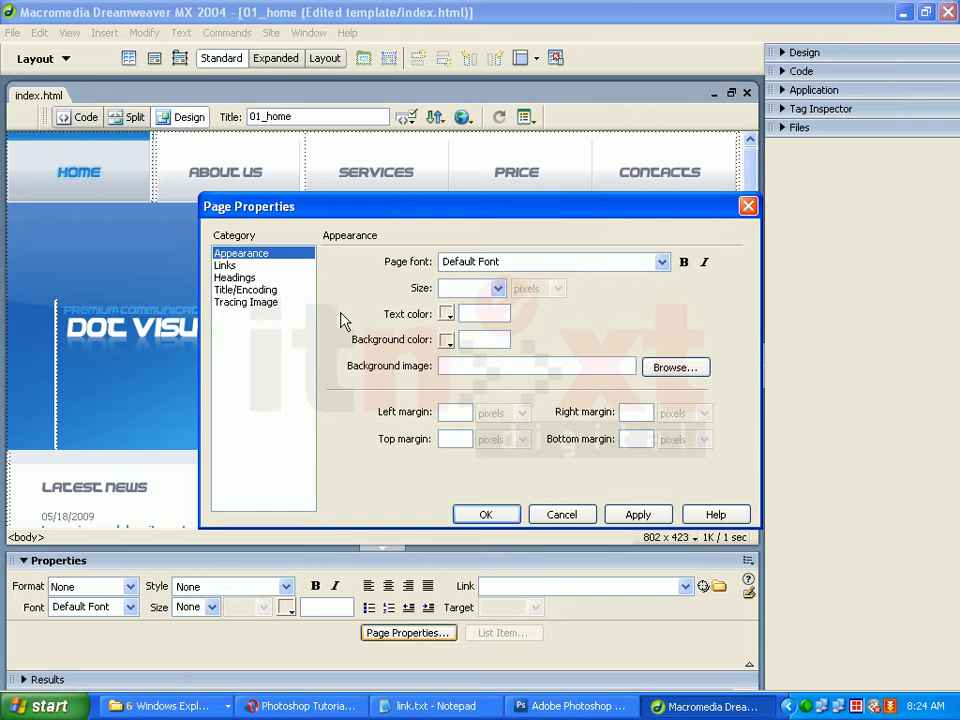
pyautogui.click(243, 293)
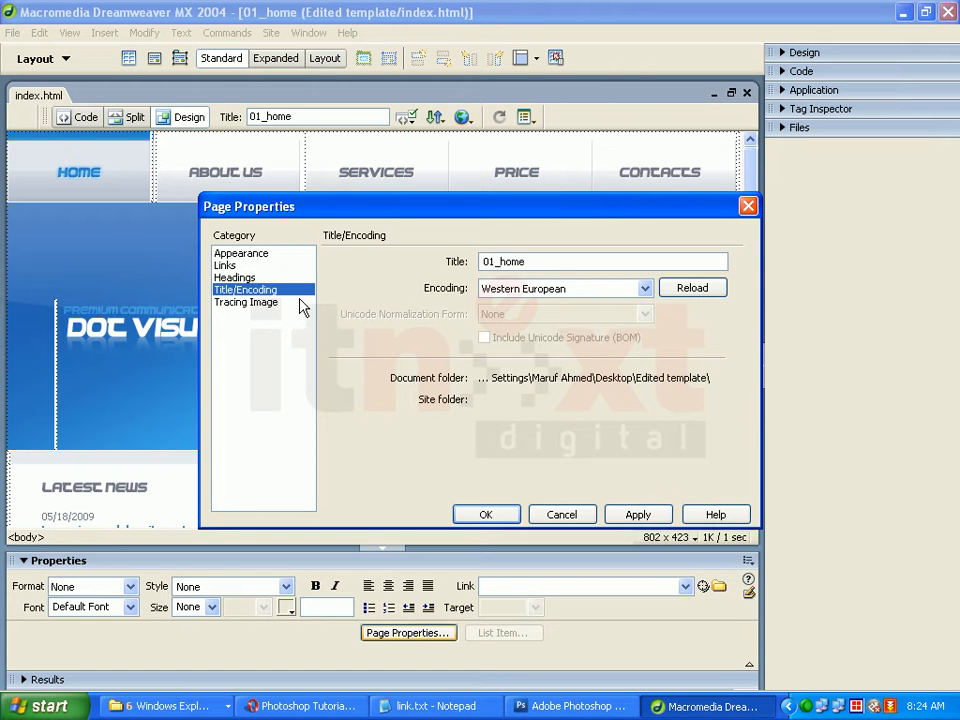
pyautogui.click(553, 263)
pyautogui.moveTo(553, 263); pyautogui.dragTo(444, 268)
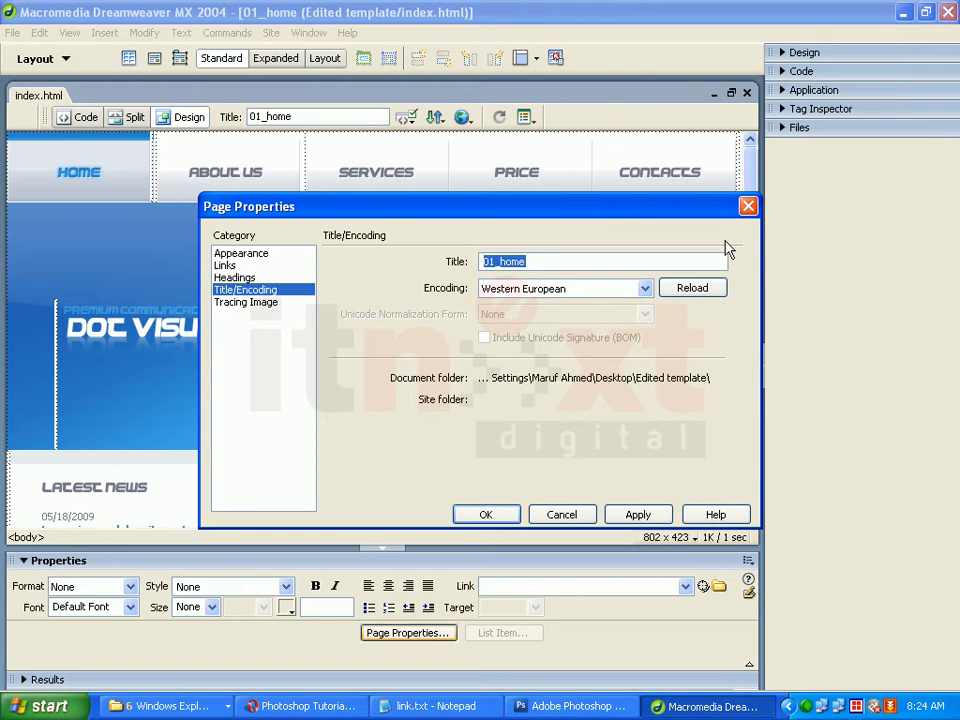
pyautogui.click(748, 206)
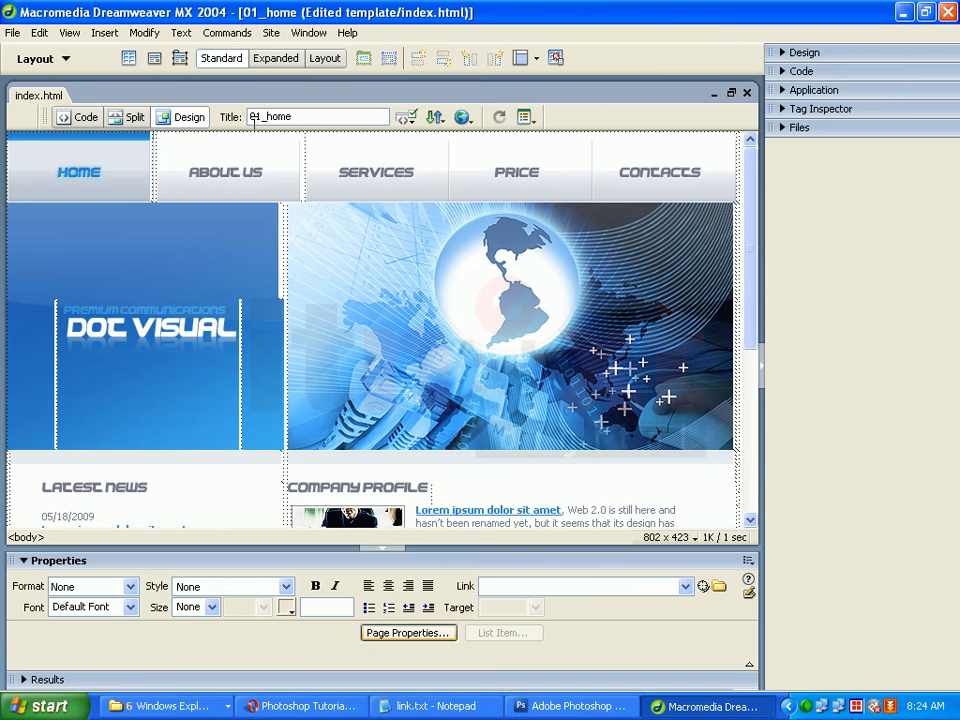
# Step: Set the page title to "Dot Visual :: Official Website"
pyautogui.moveTo(251, 116); pyautogui.dragTo(304, 117)
pyautogui.write('Dot Visual')
pyautogui.write(':: Official ')
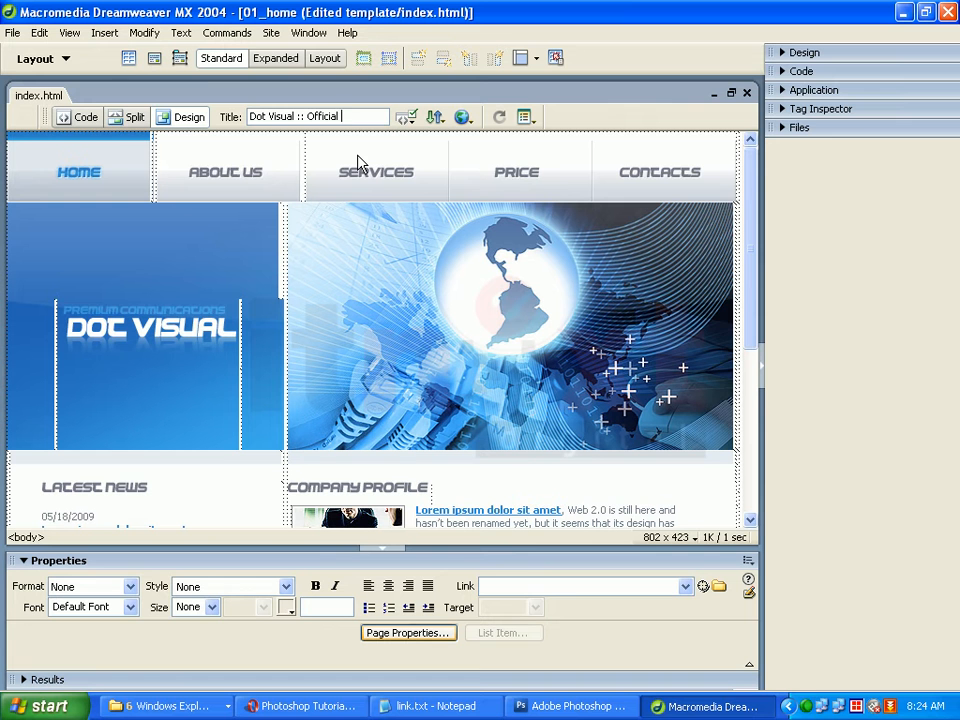
pyautogui.write('Website')
pyautogui.press('Return')
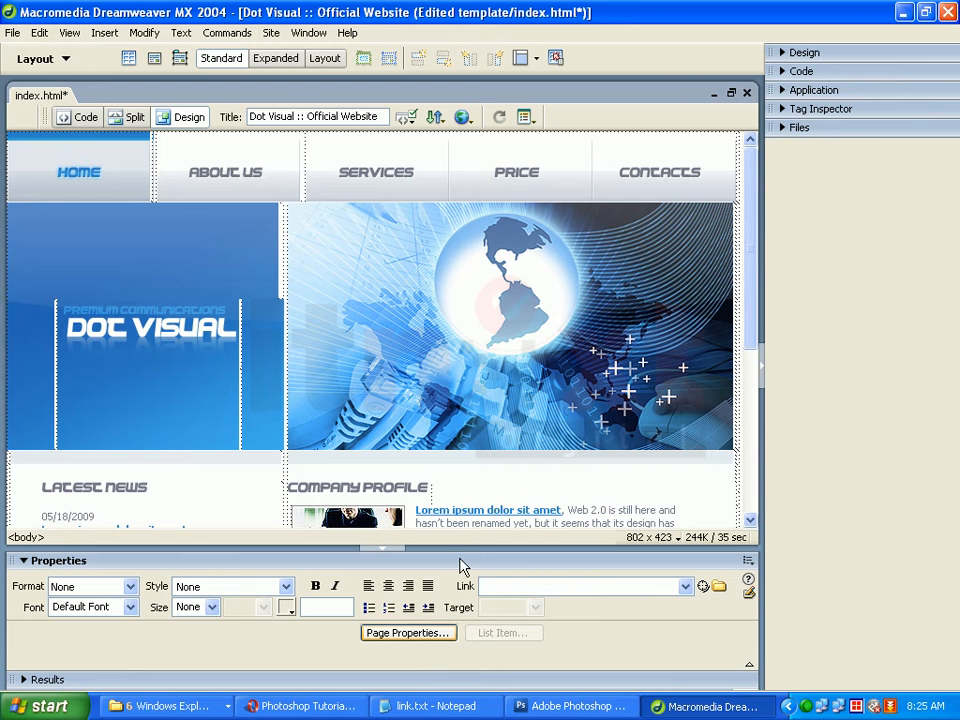
# Step: Try the Unicode (UTF-8) encoding in the page properties and restore Western European
pyautogui.click(412, 640)
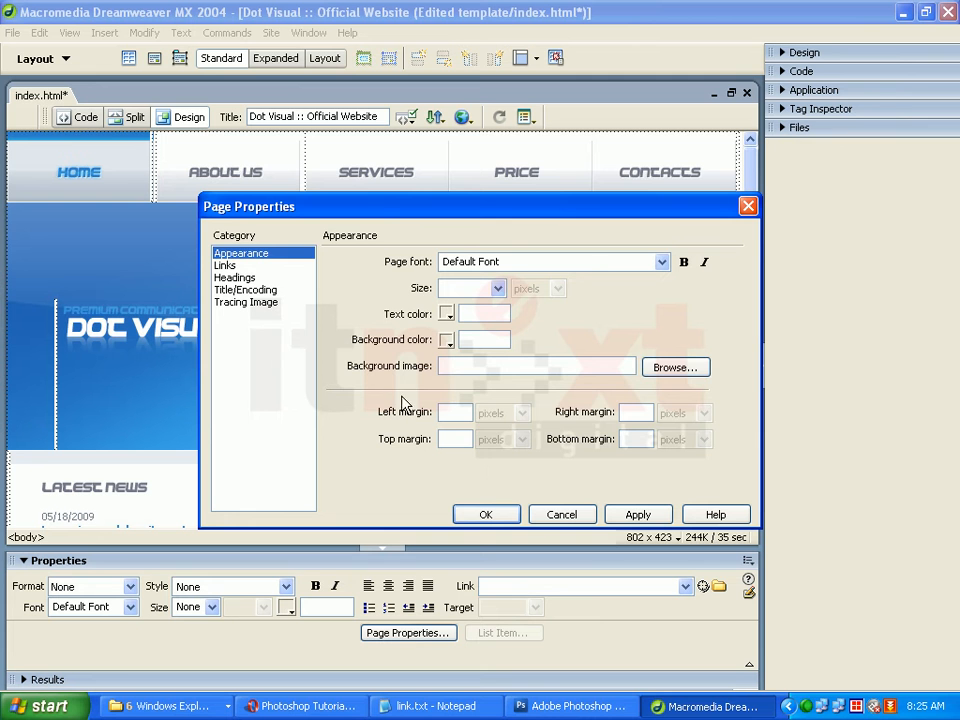
pyautogui.click(250, 290)
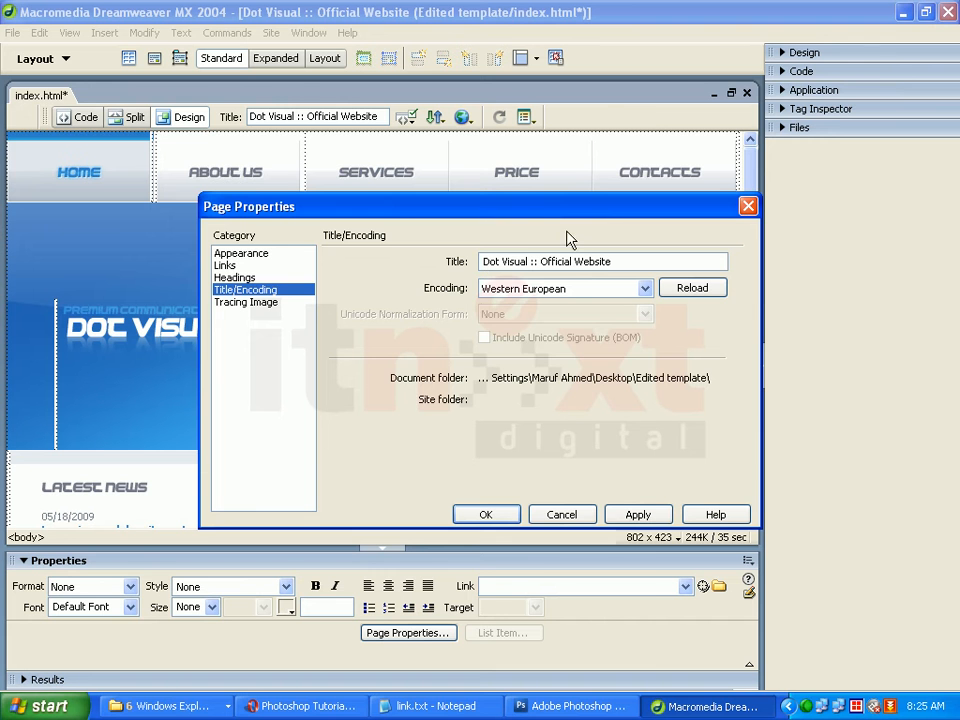
pyautogui.click(645, 289)
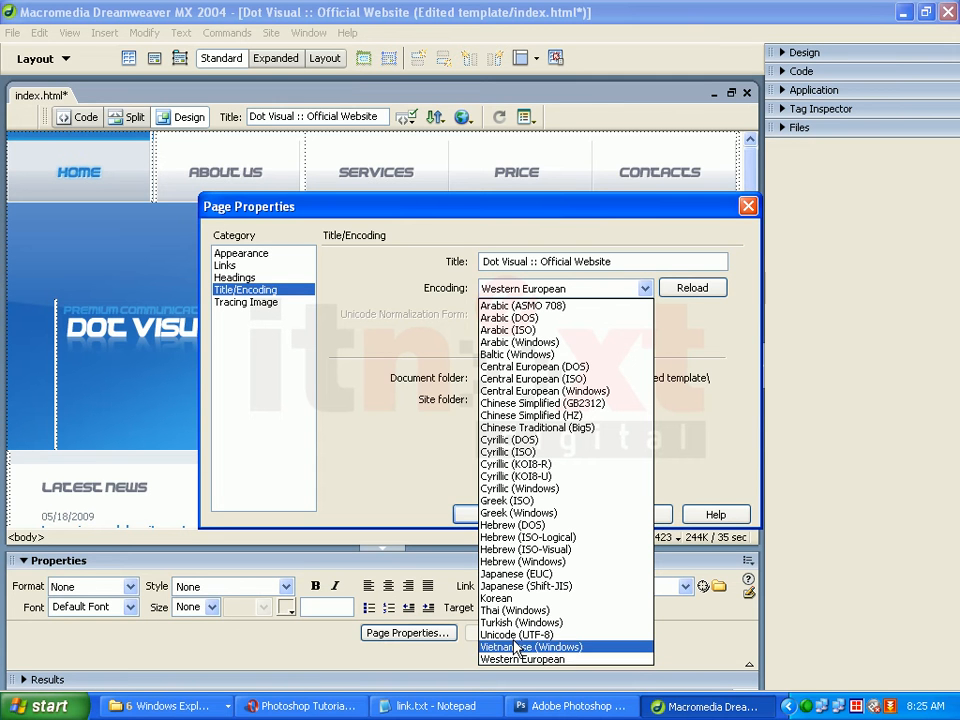
pyautogui.click(560, 634)
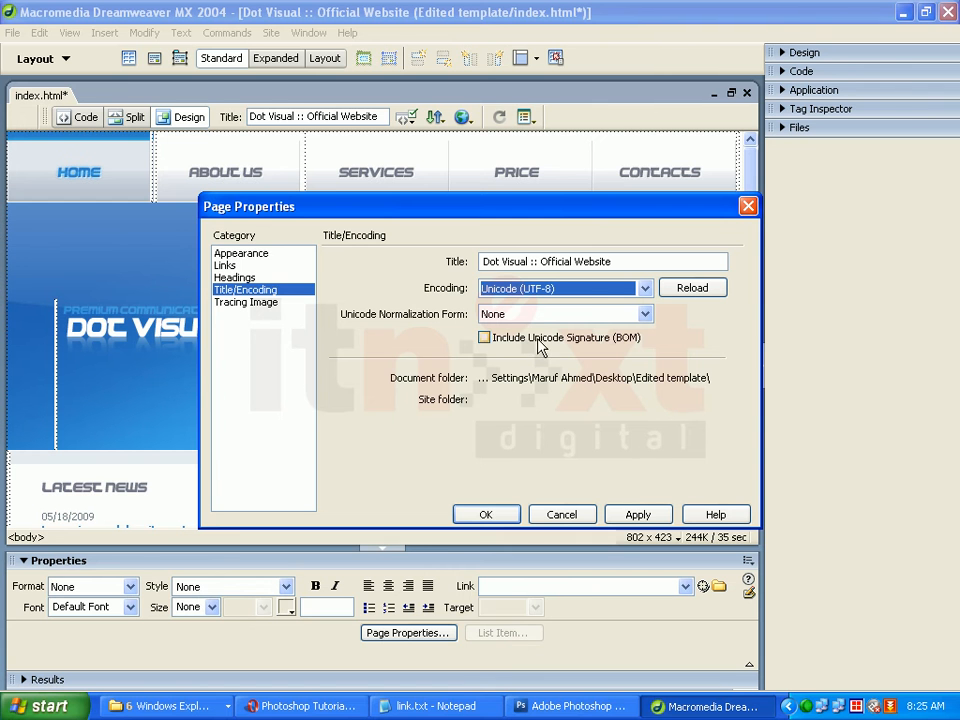
pyautogui.click(644, 289)
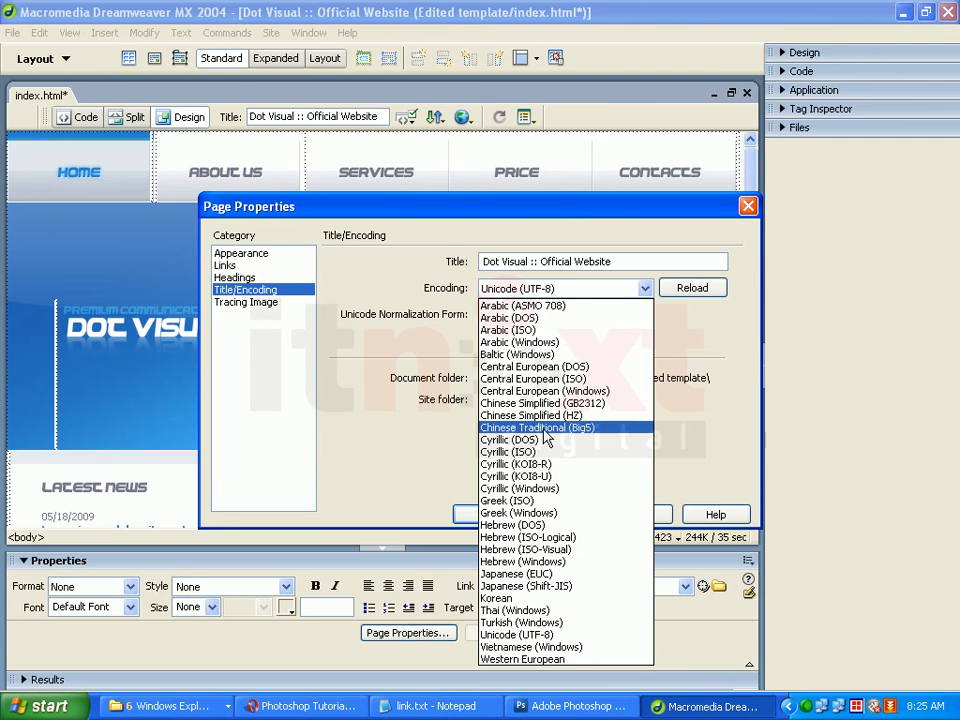
pyautogui.click(550, 660)
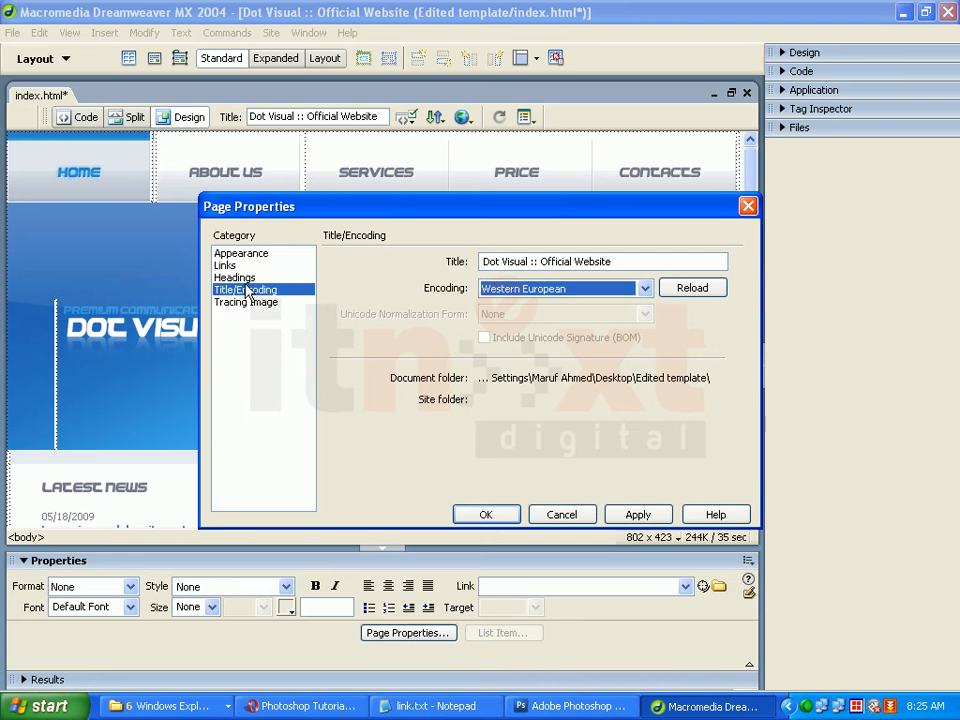
# Step: Try #ECE9D8 as the page background color, open the text color choices, and cancel the page properties
pyautogui.click(241, 255)
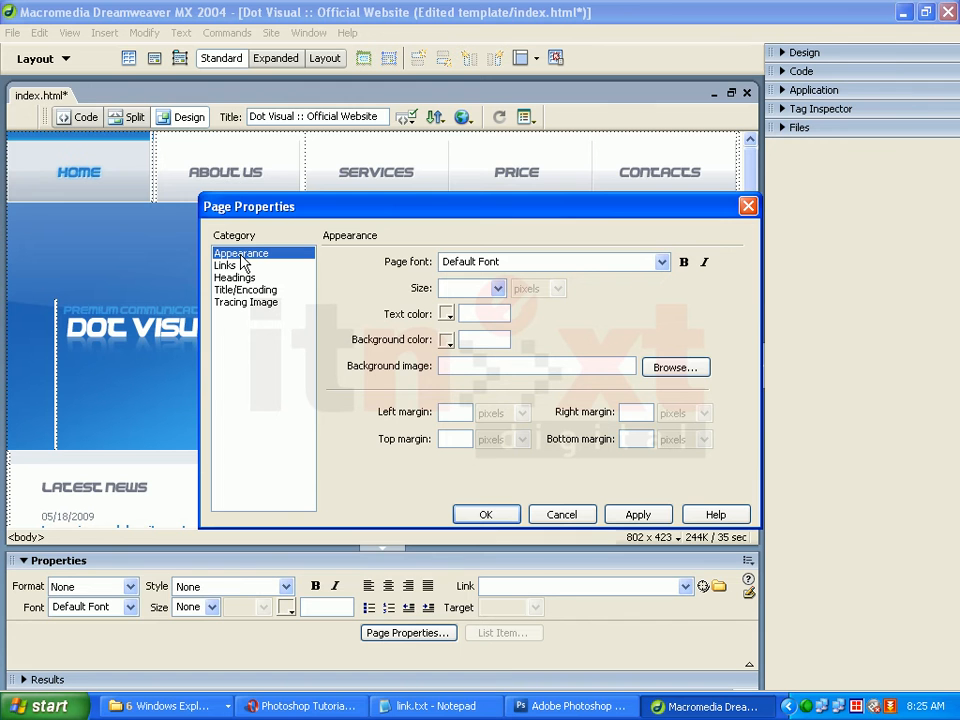
pyautogui.click(446, 341)
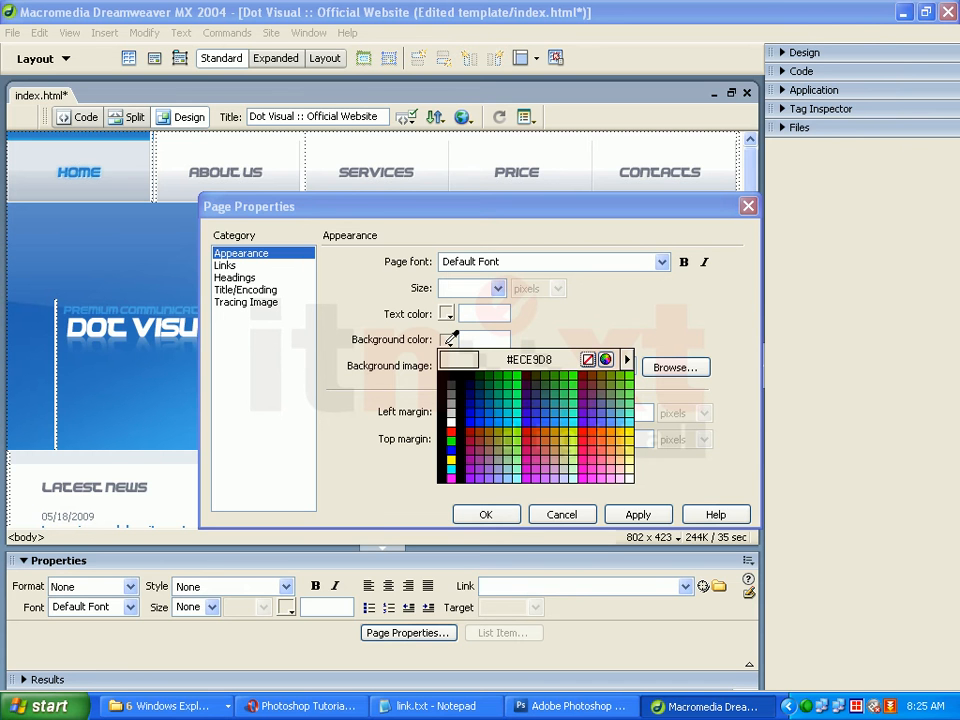
pyautogui.click(451, 340)
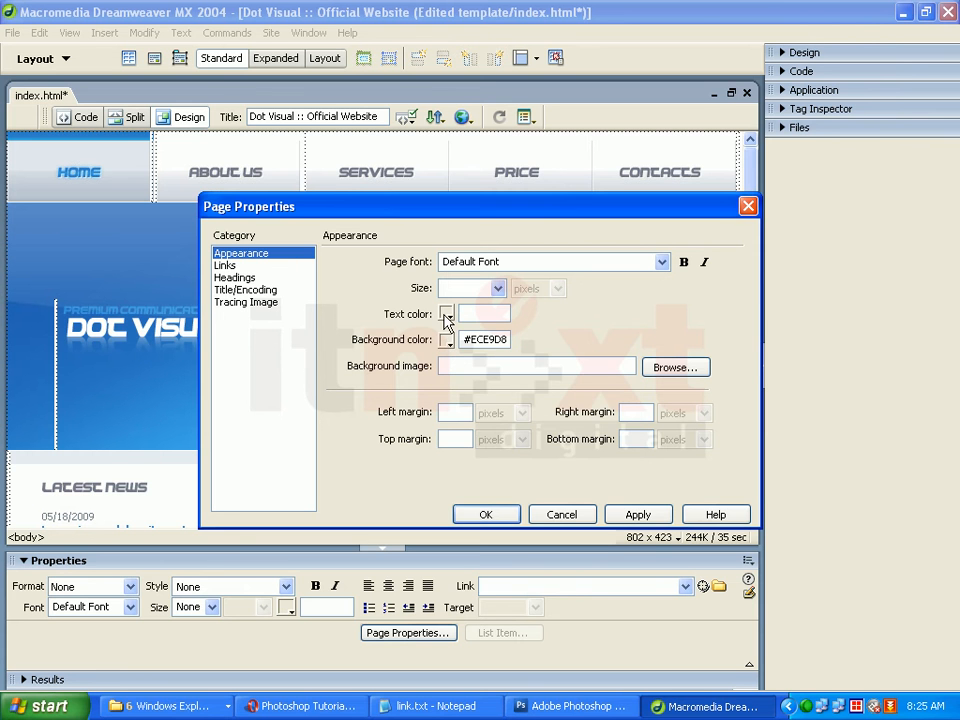
pyautogui.click(446, 314)
pyautogui.click(448, 314)
pyautogui.click(561, 514)
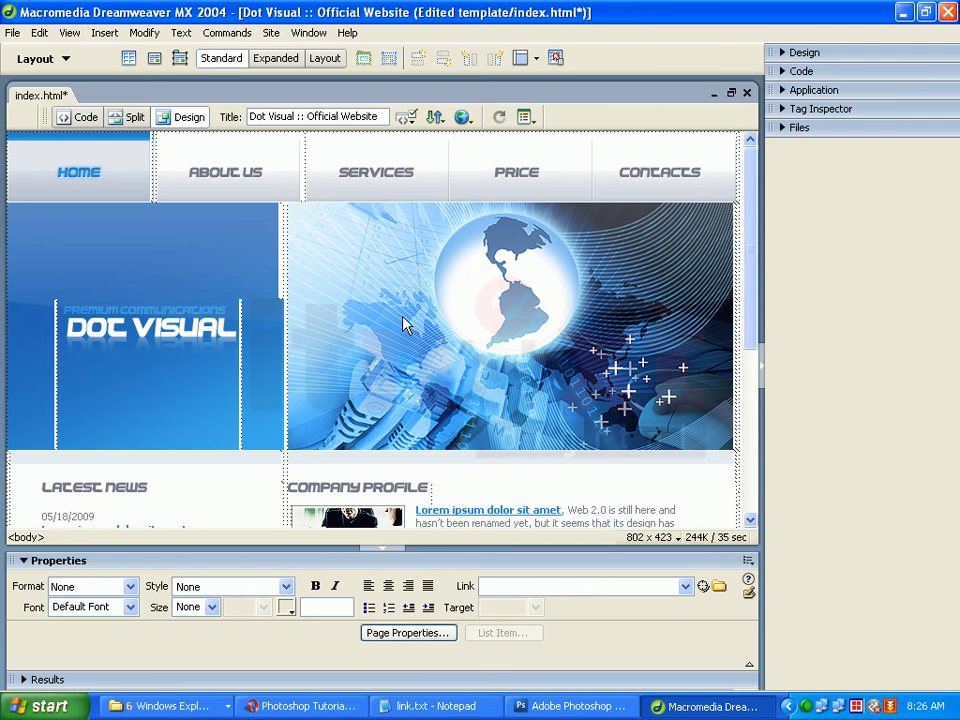
# Step: Preview the page in the browser, saving the changes to index.html
pyautogui.click(465, 119)
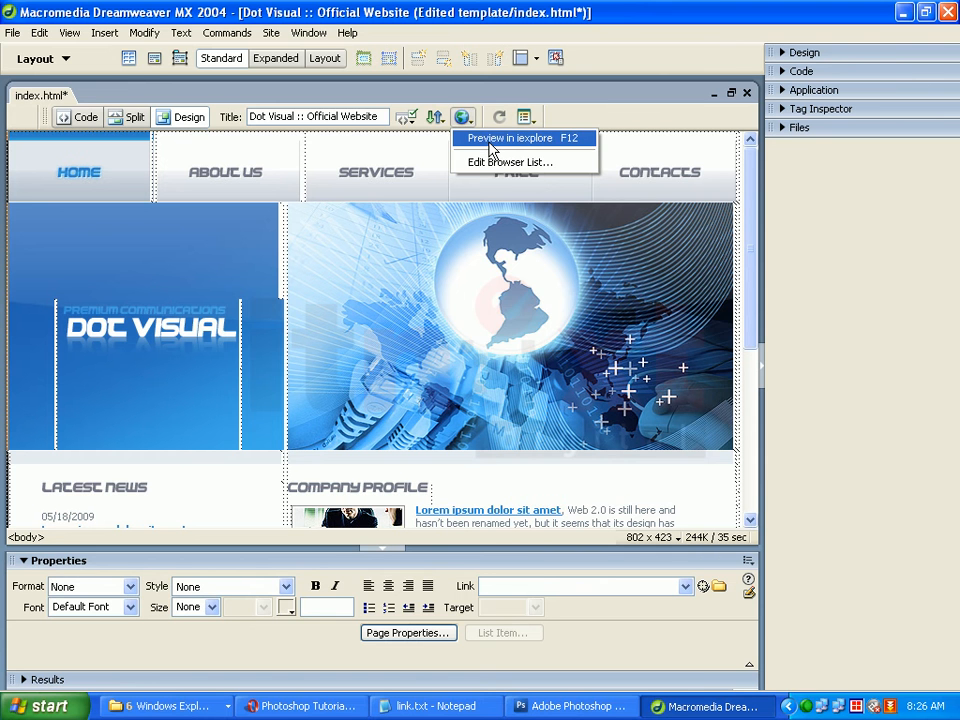
pyautogui.click(491, 140)
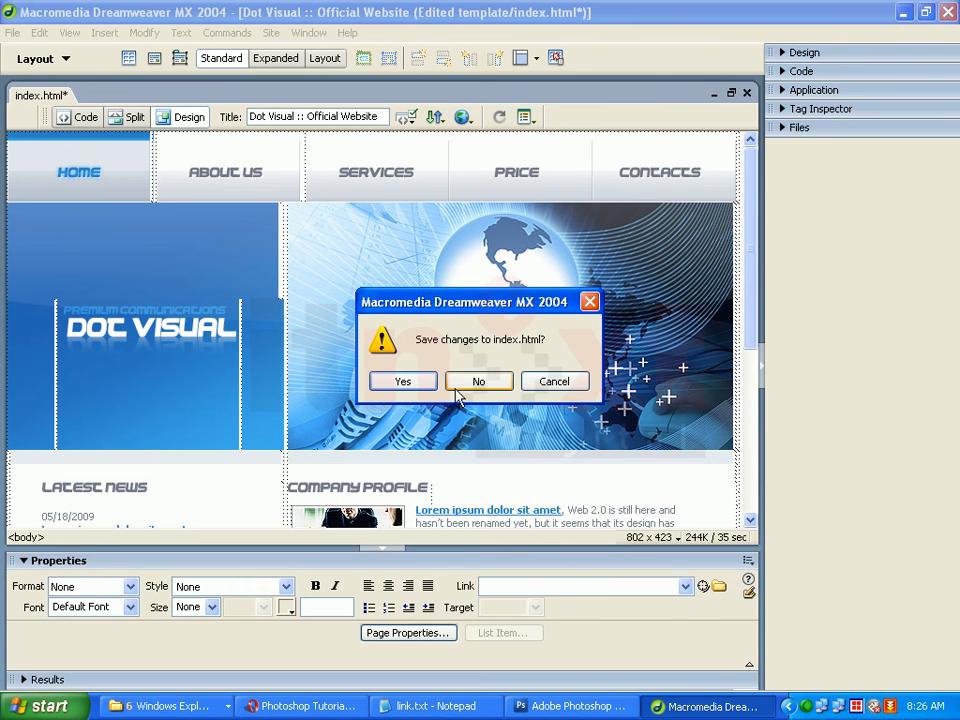
pyautogui.click(402, 382)
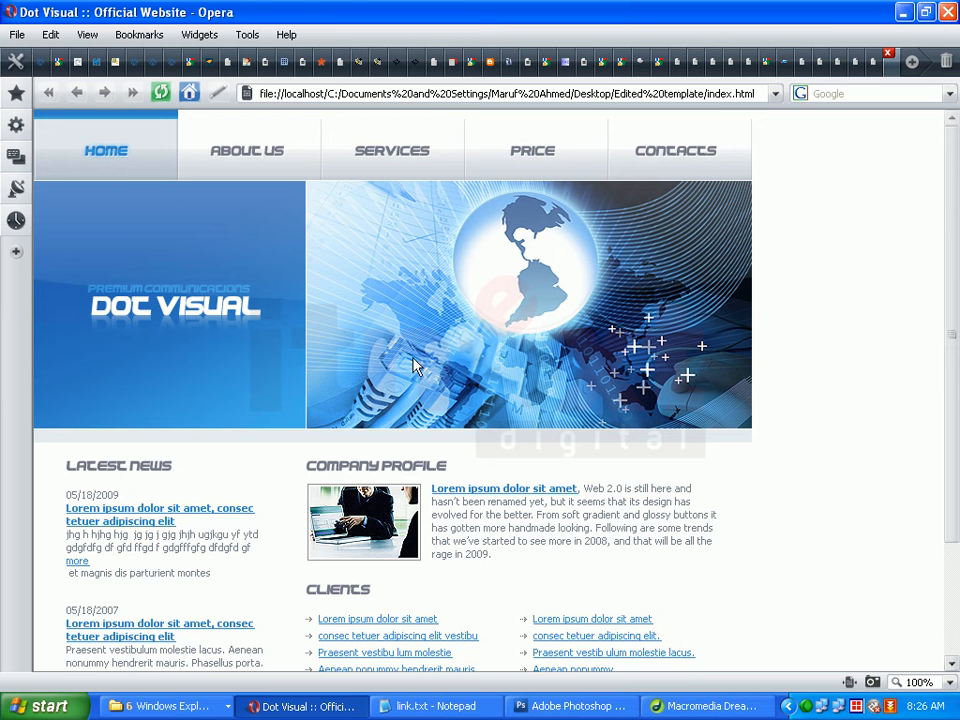
# Step: Look over the whole previewed page and test its Services link
pyautogui.scroll(-3, 229, 456)
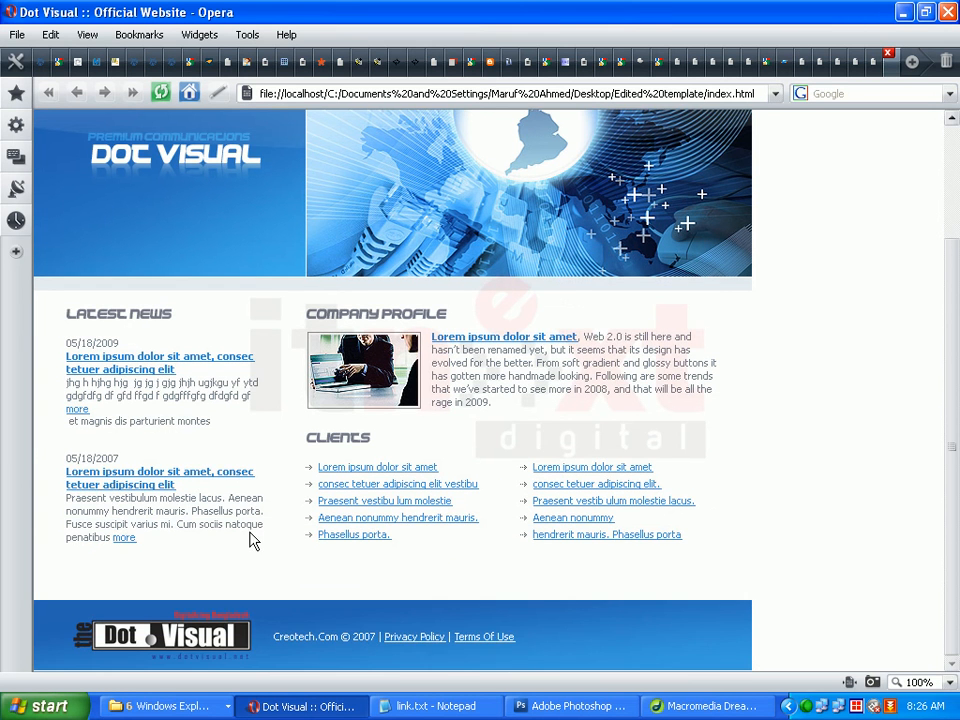
pyautogui.scroll(3, 252, 384)
pyautogui.scroll(-1, 250, 389)
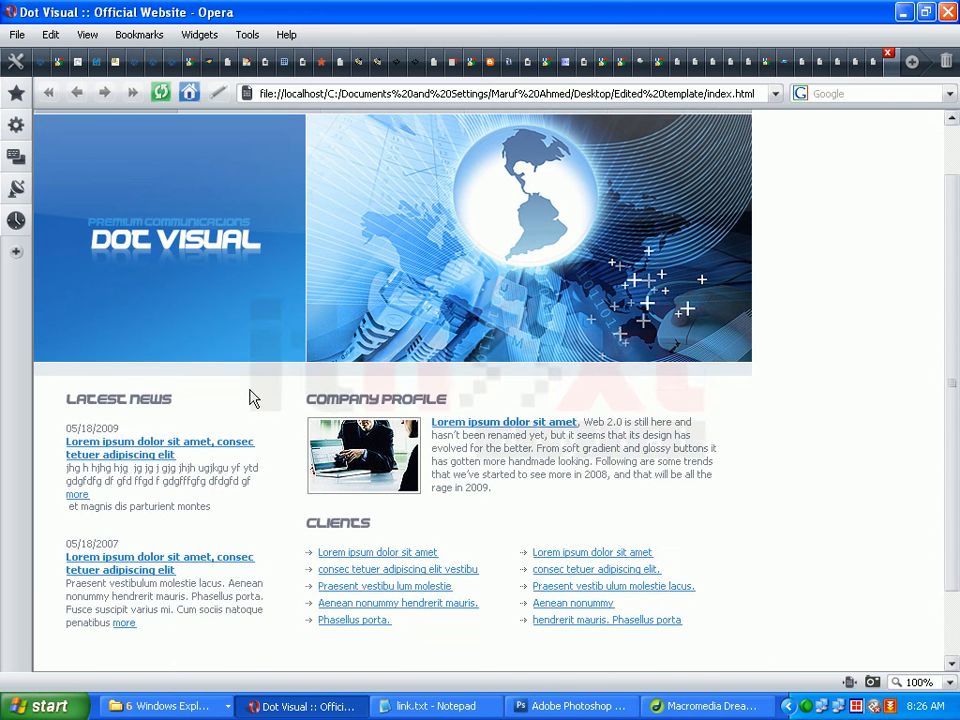
pyautogui.scroll(1, 252, 398)
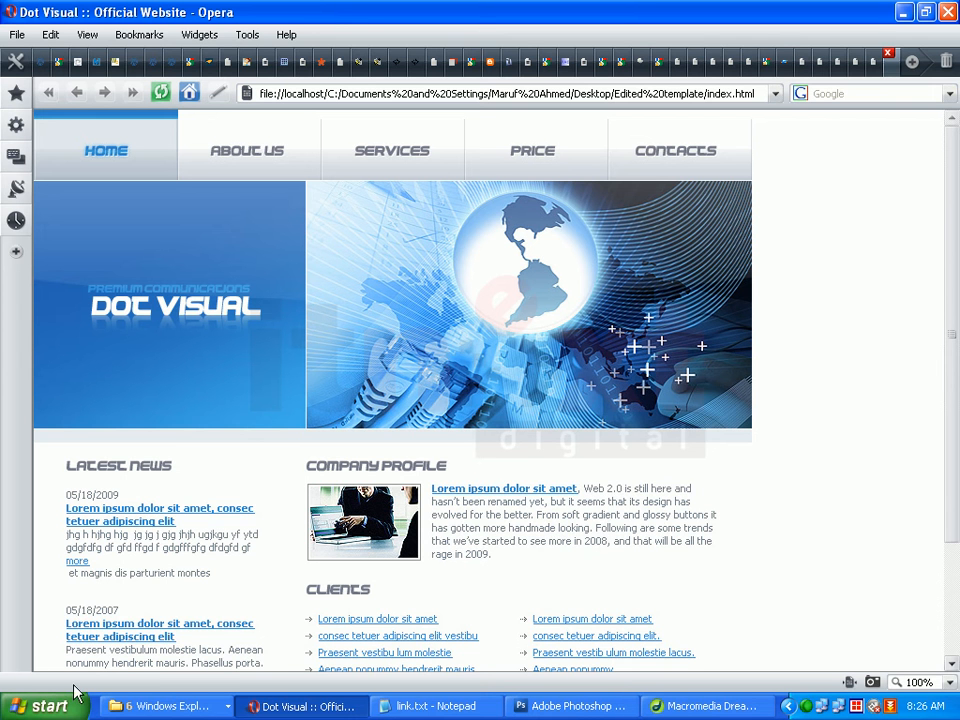
pyautogui.click(408, 157)
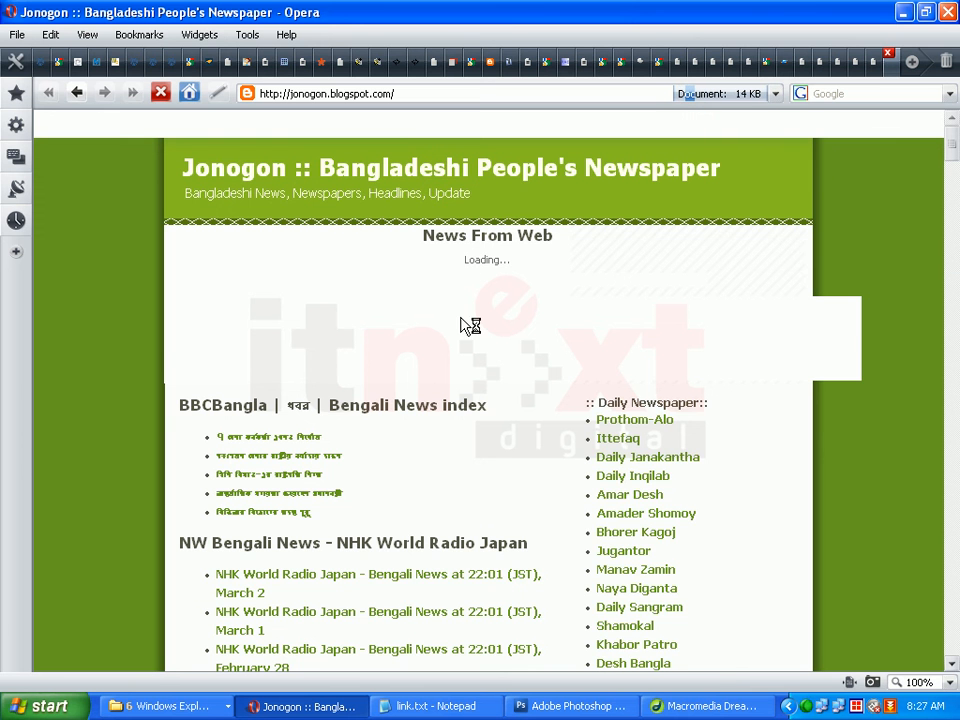
# Step: Skim the linked Jonogon news blog down to its first article and return to the previewed index.html page
pyautogui.scroll(-10, 480, 360)
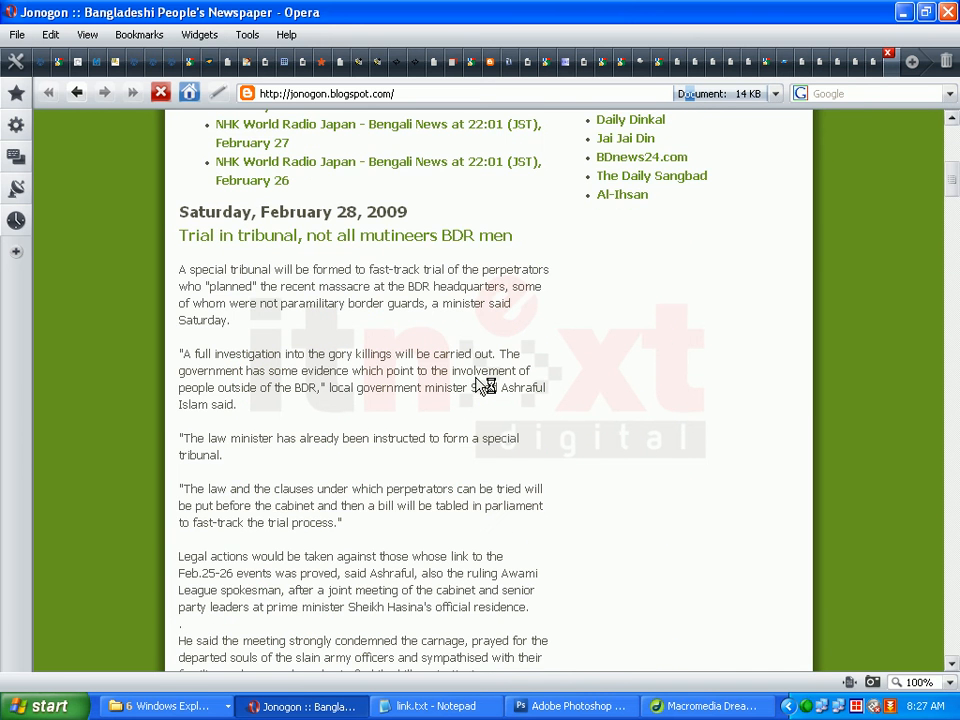
pyautogui.scroll(10, 485, 383)
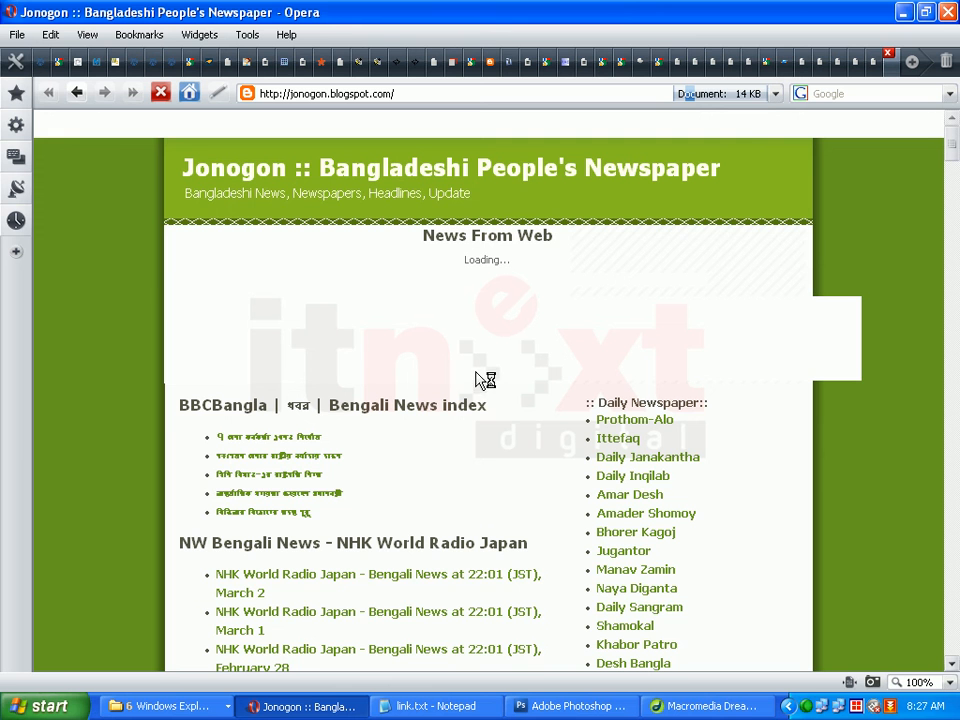
pyautogui.click(85, 94)
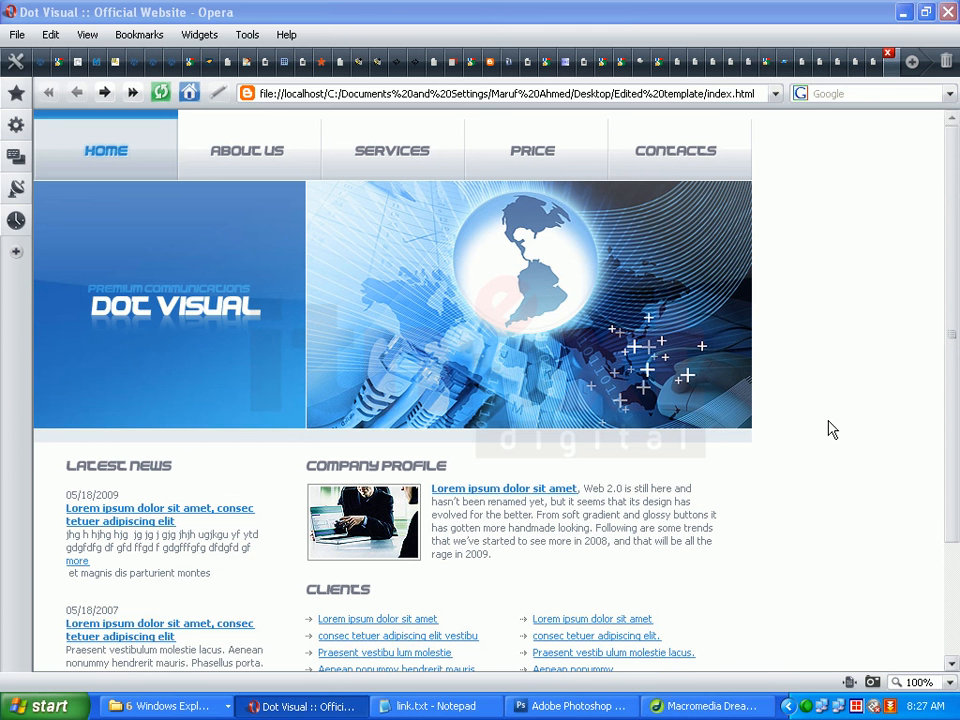
# Step: Switch to index.html in Dreamweaver, return to its preview in Opera, and look over the page down to the footer
pyautogui.click(700, 706)
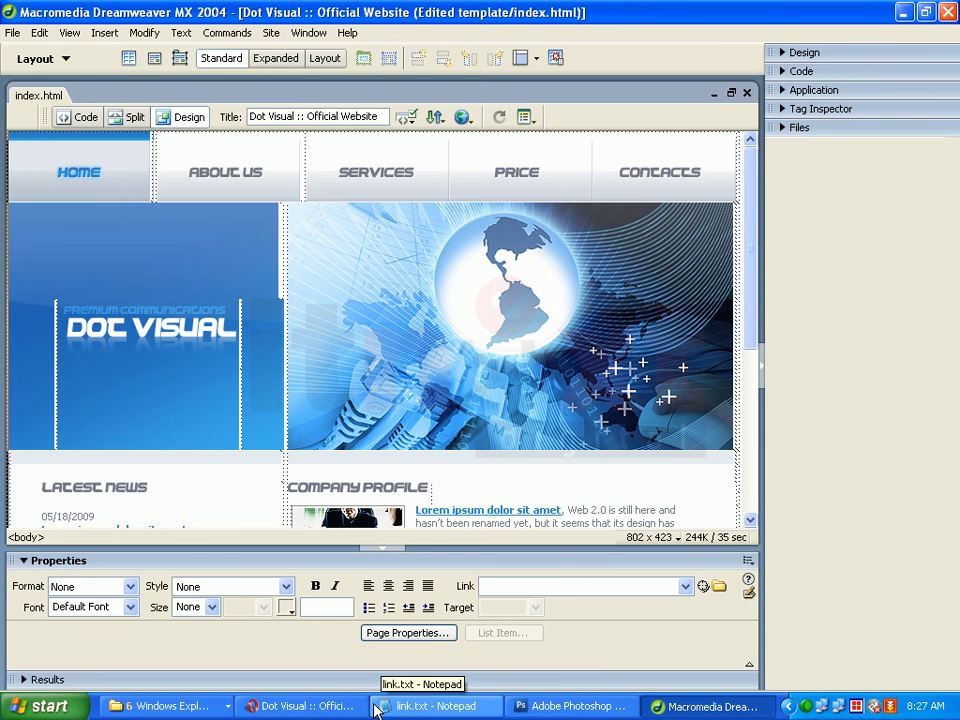
pyautogui.click(300, 706)
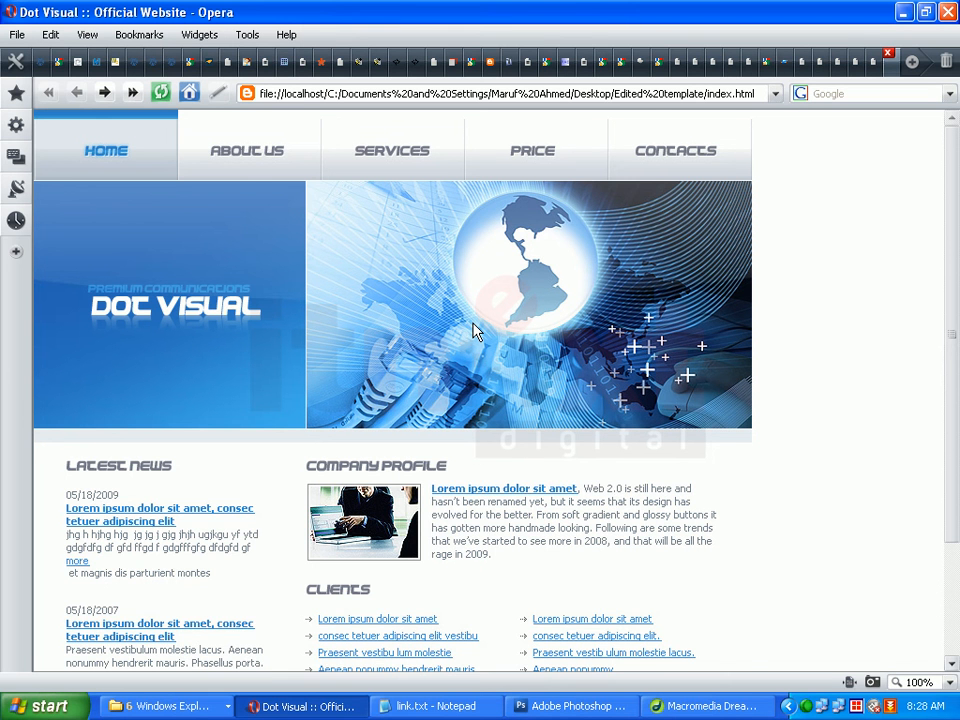
pyautogui.scroll(-3, 468, 334)
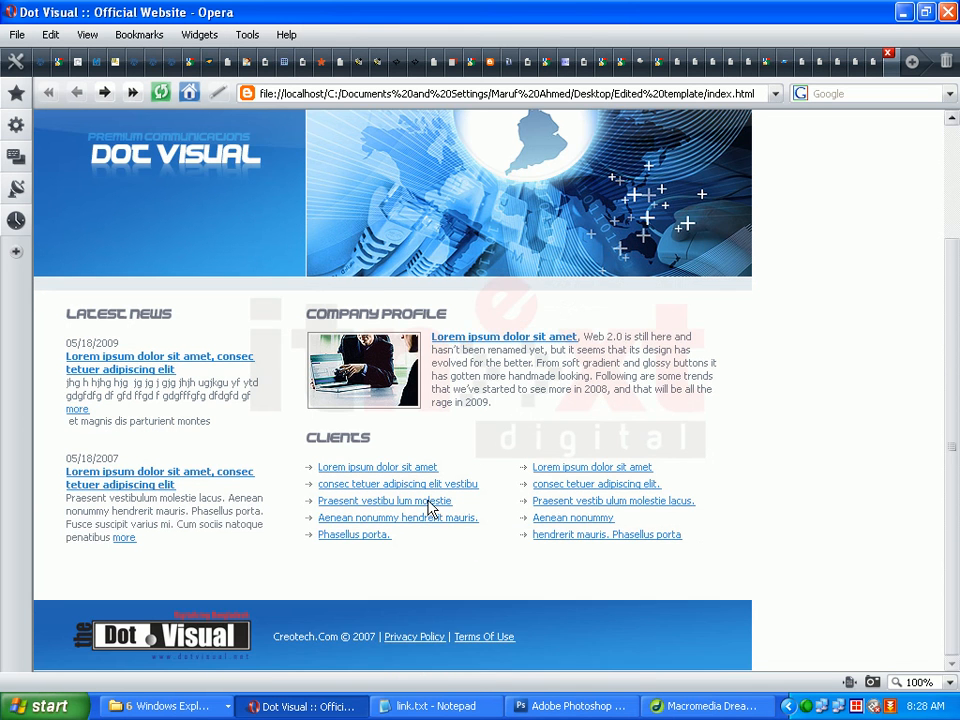
pyautogui.scroll(3, 489, 399)
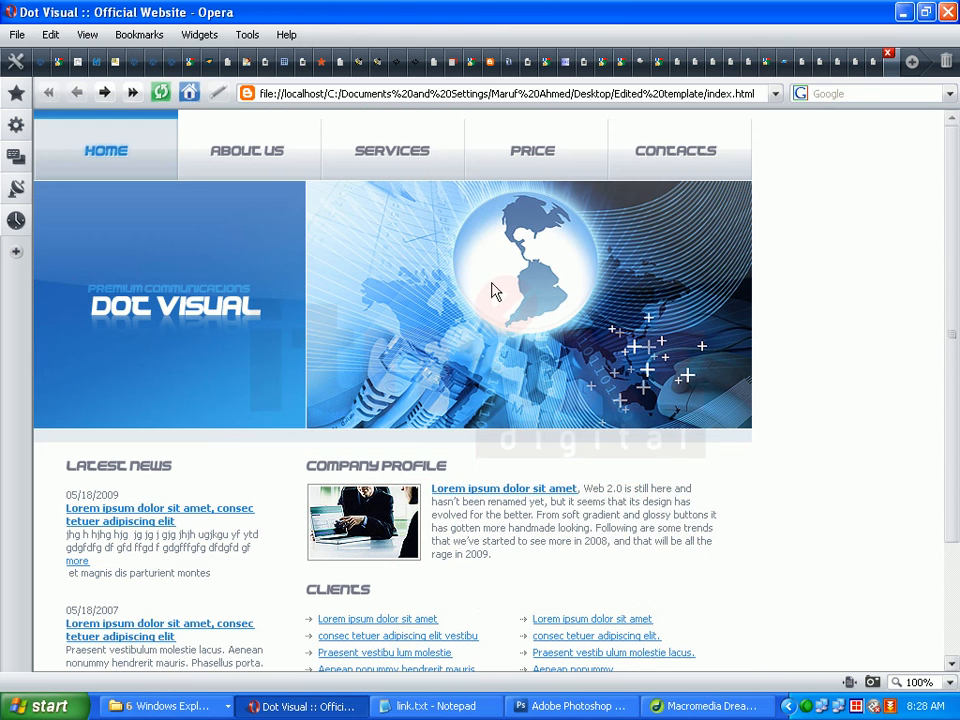